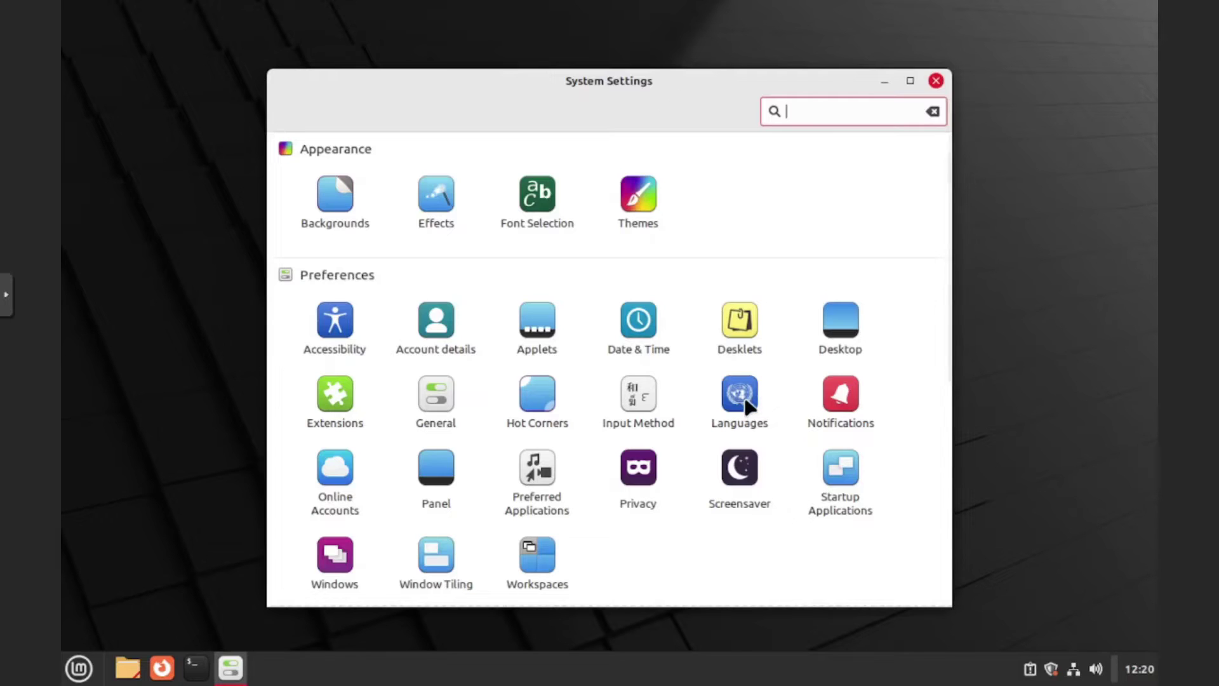
Step: Open the language settings and view the languages available for the interface, leaving the current choice in place
left_click(746, 402)
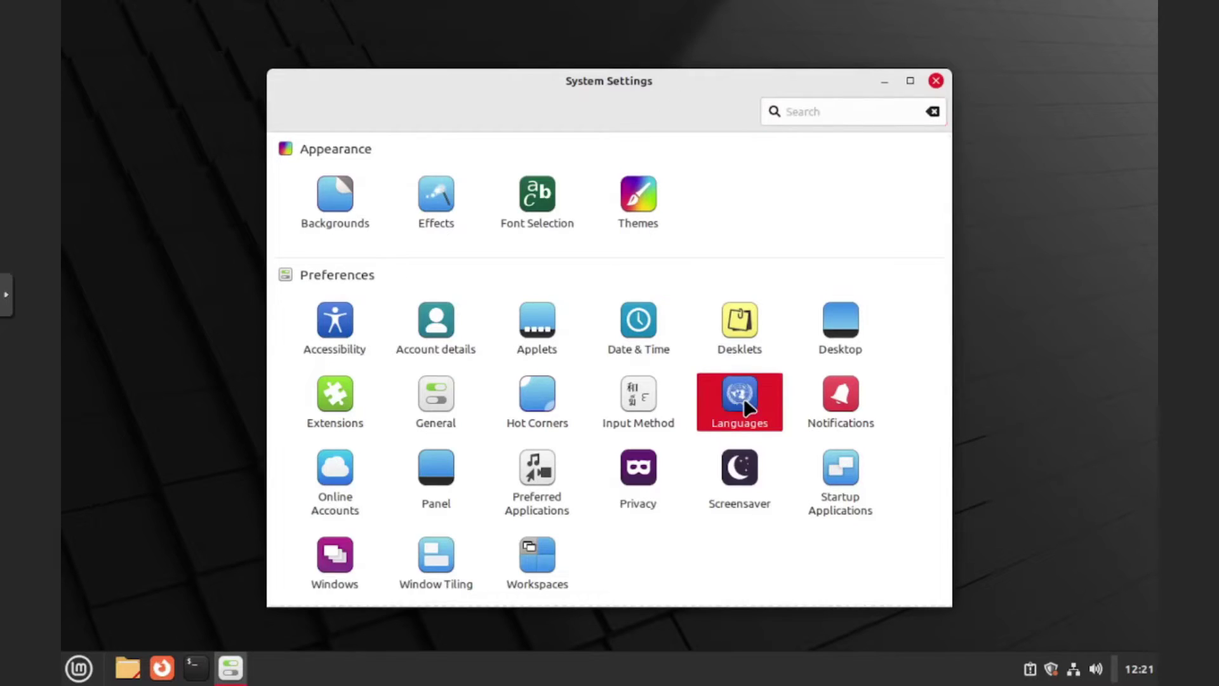
left_click_drag(702, 248, 511, 196)
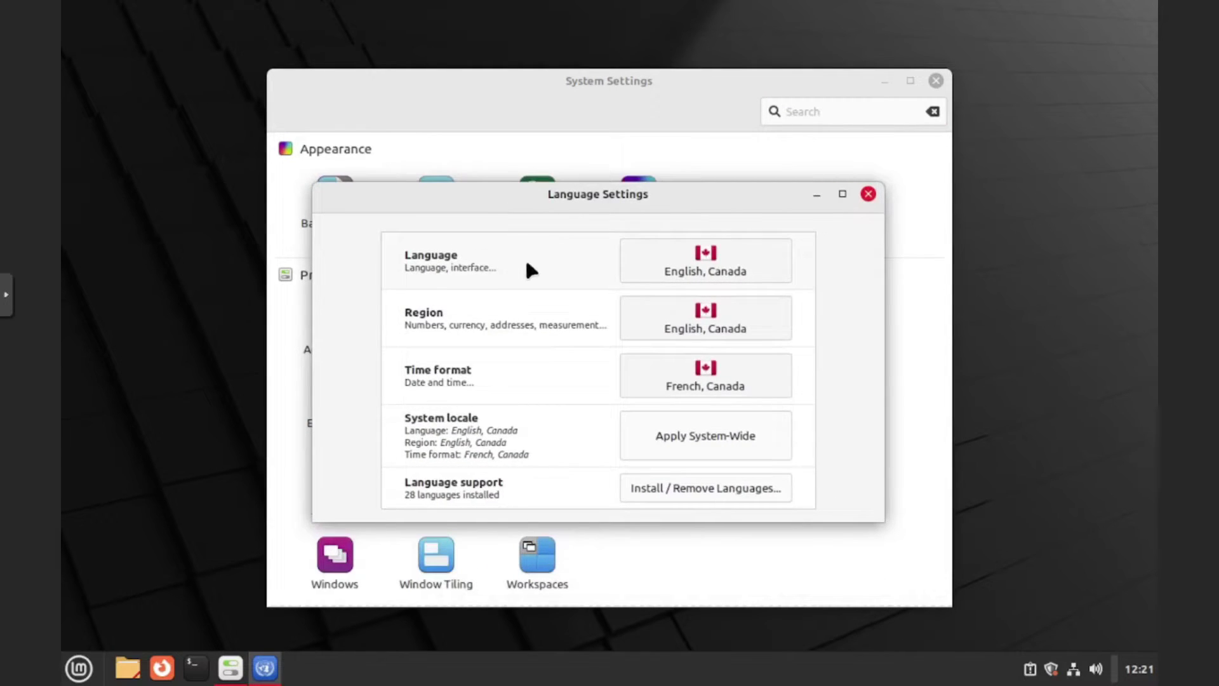
left_click(724, 264)
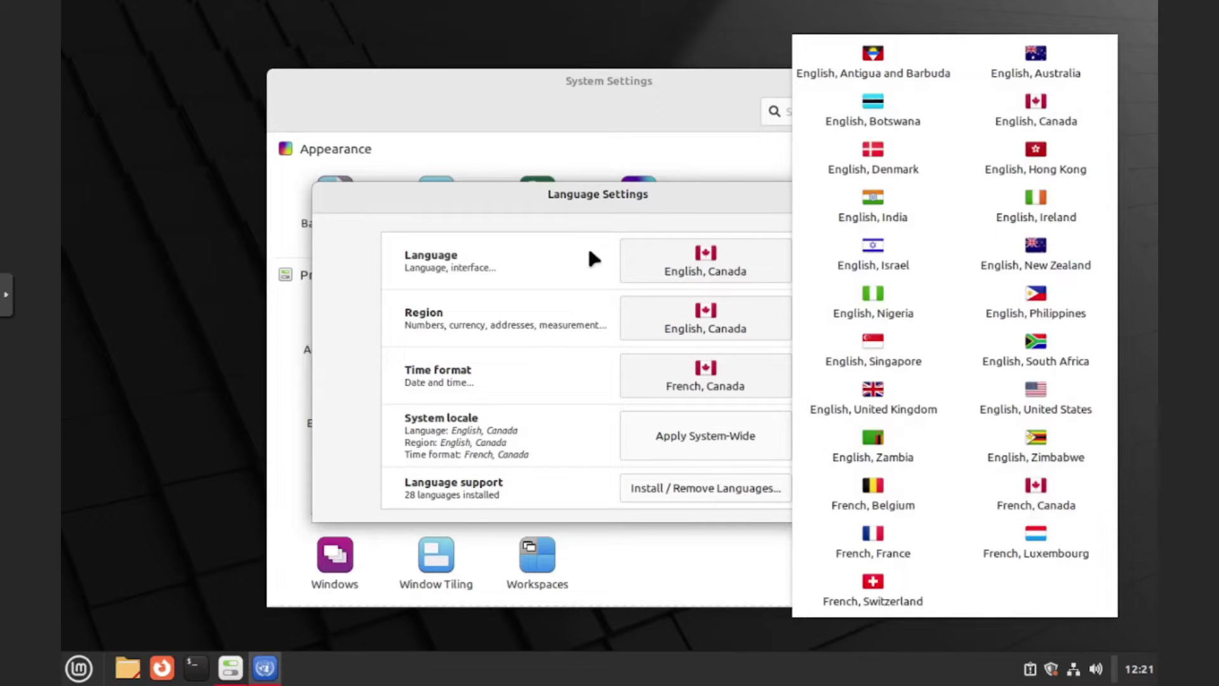
left_click(501, 202)
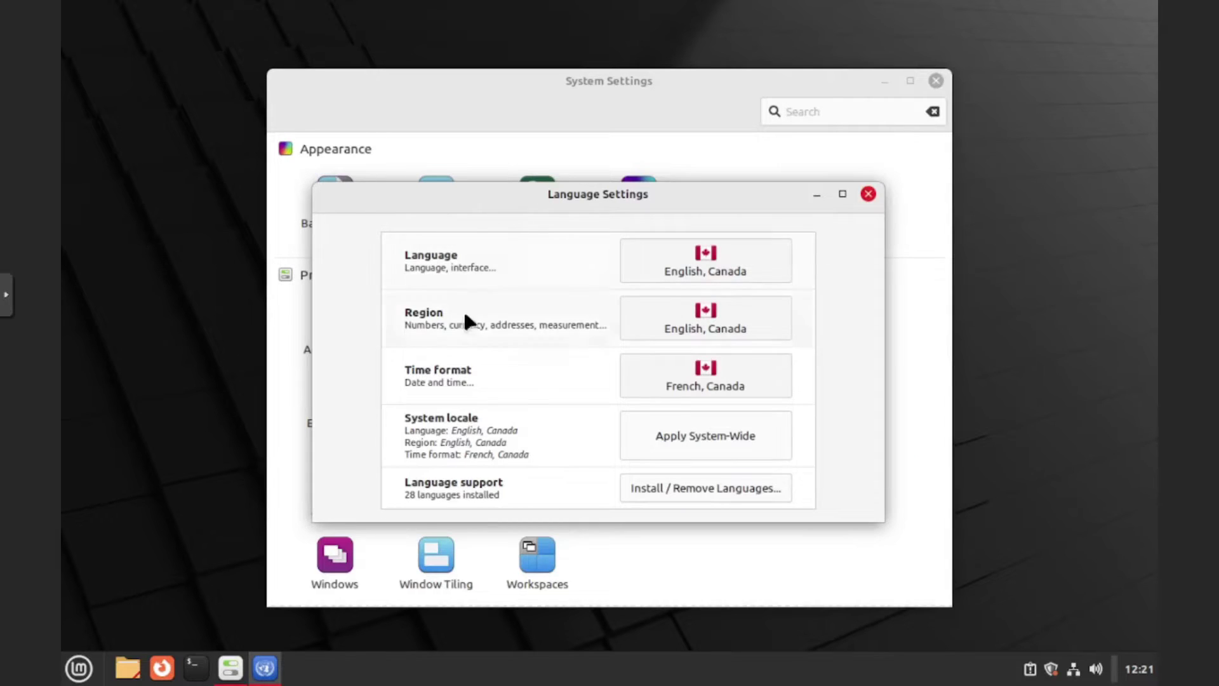
Step: Open the manager for installing and removing languages, authenticating with the account password
left_click(750, 490)
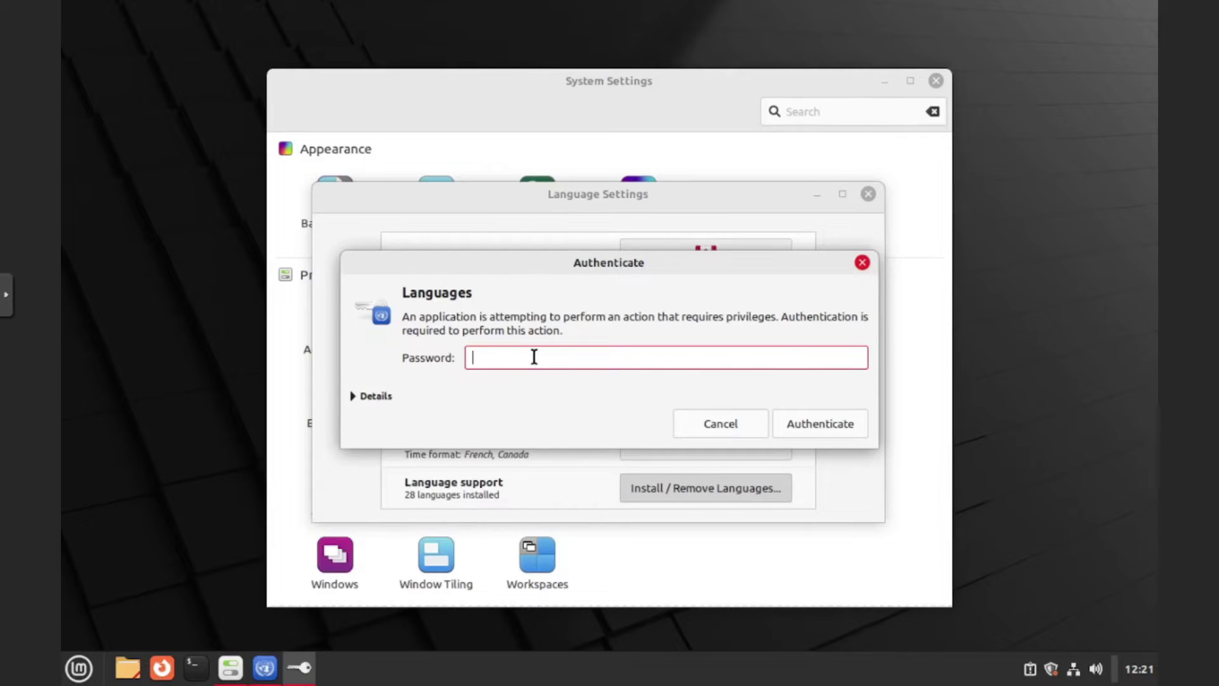
type("•")
key("Return")
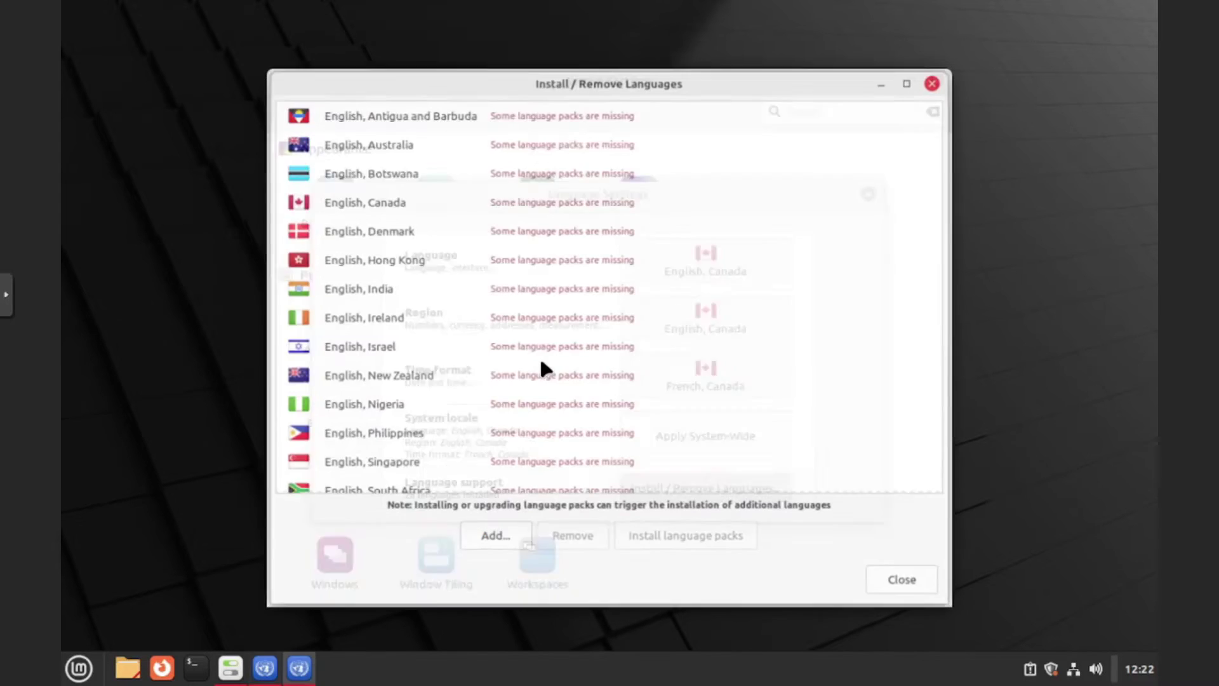
Step: Install the missing language packs for French, Canada and close the language manager
scroll(552, 357, "down", 5)
scroll(578, 330, "up", 5)
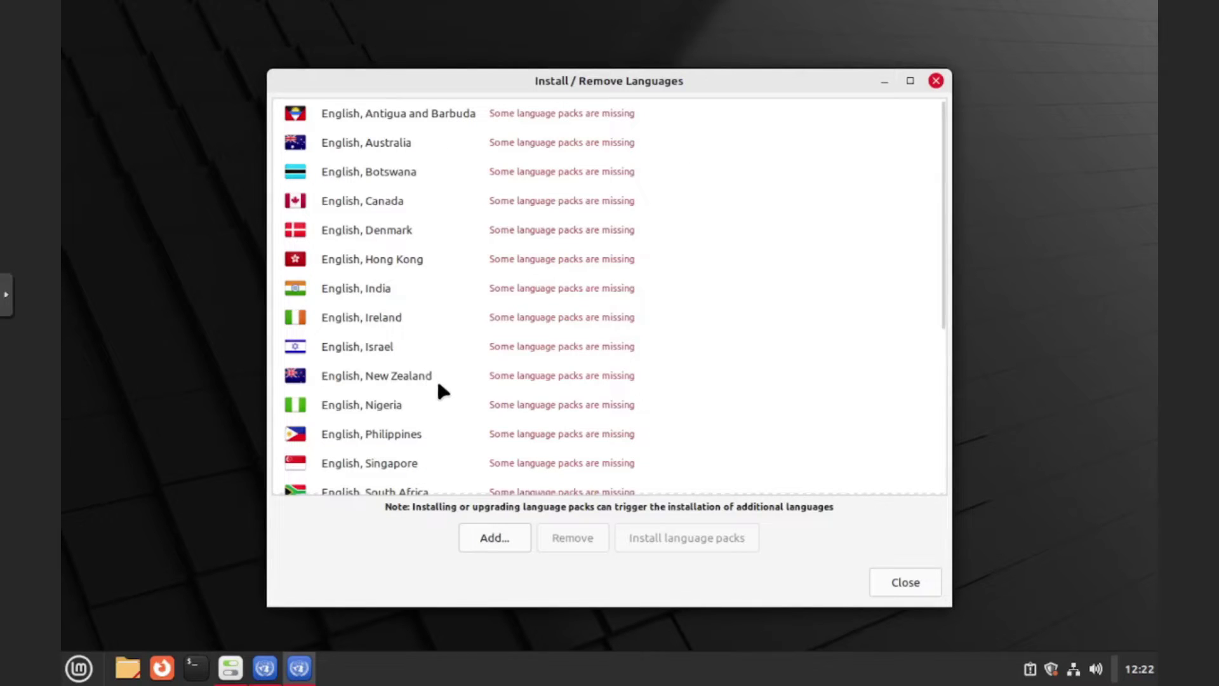
scroll(436, 378, "down", 5)
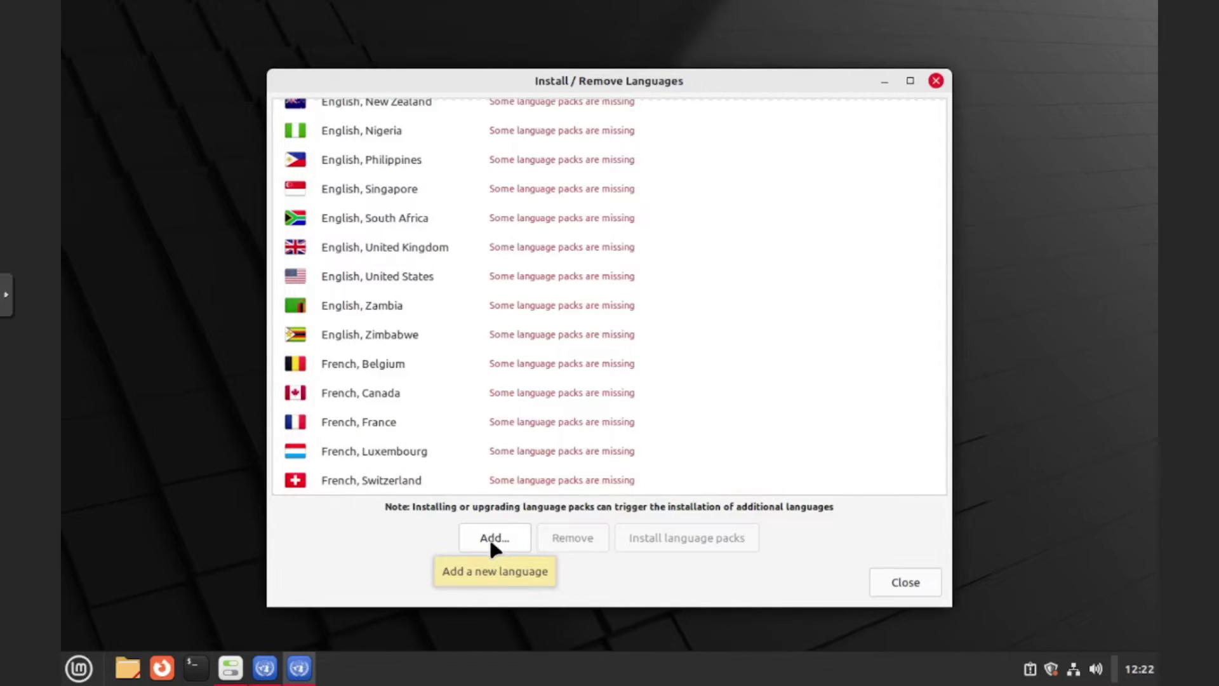
left_click(379, 396)
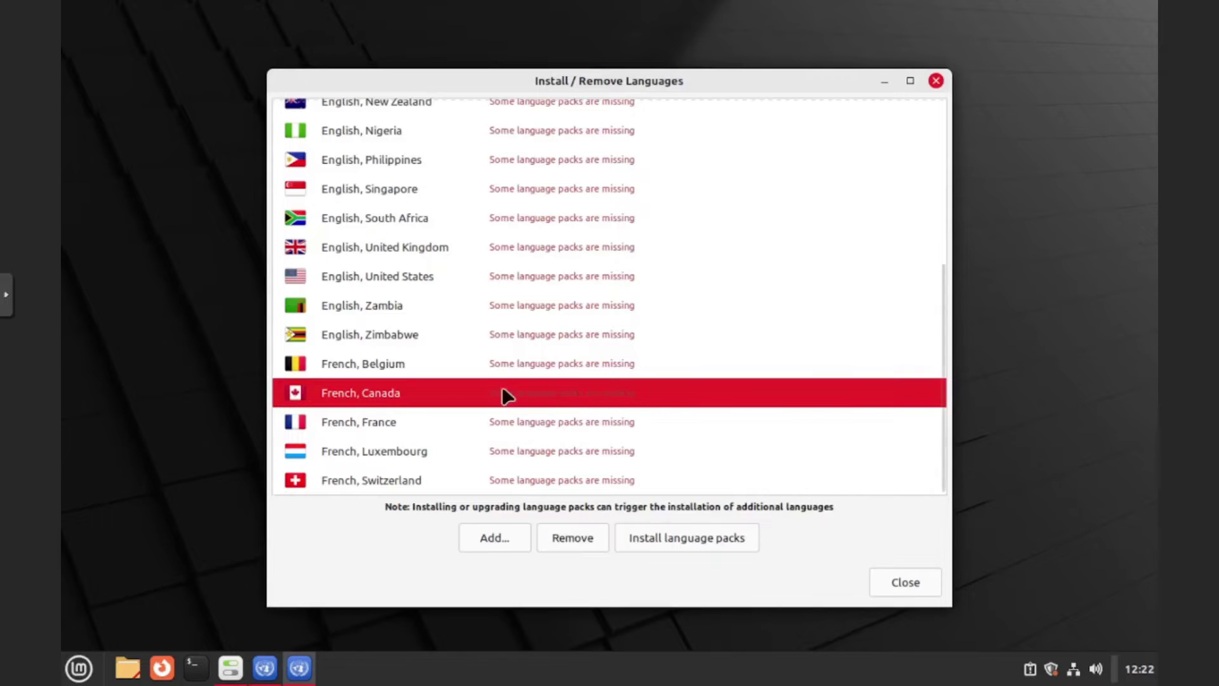
left_click(681, 537)
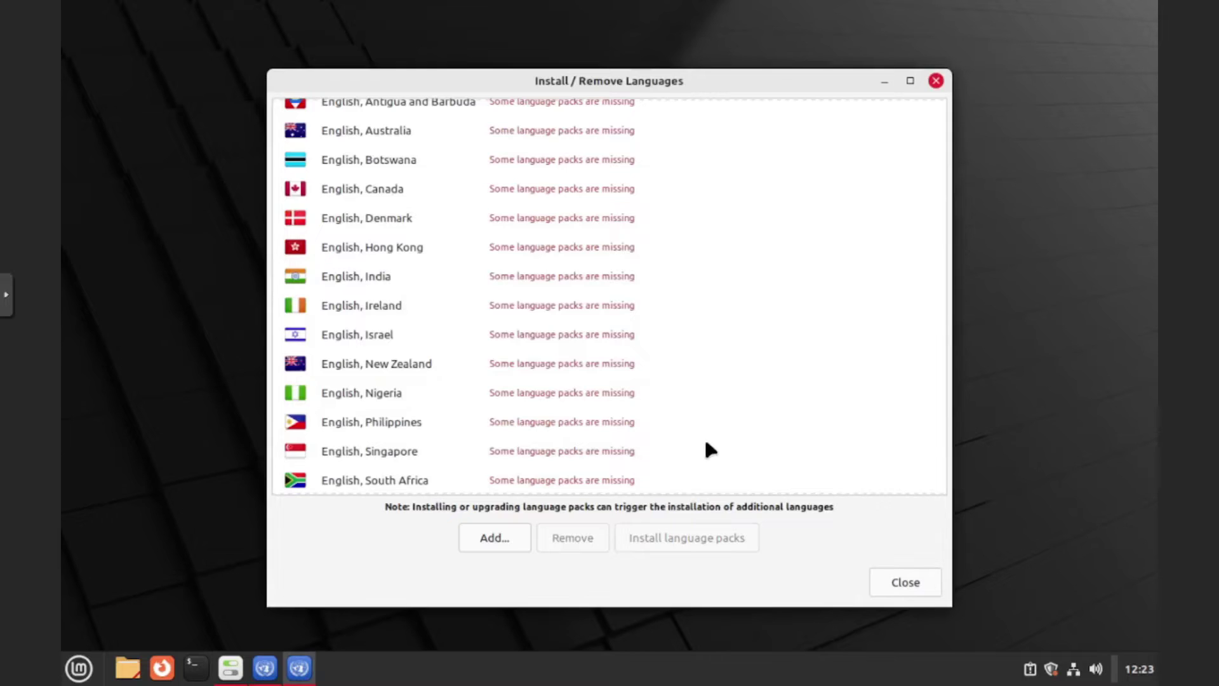
scroll(705, 444, "down", 5)
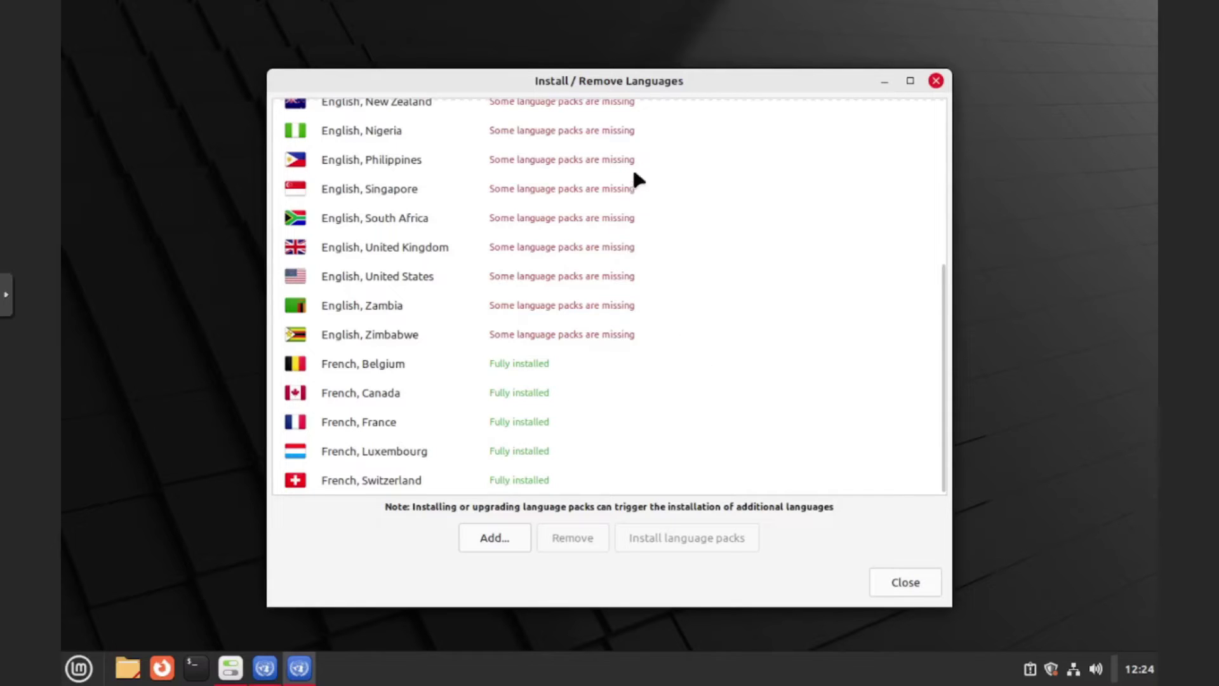
left_click(908, 579)
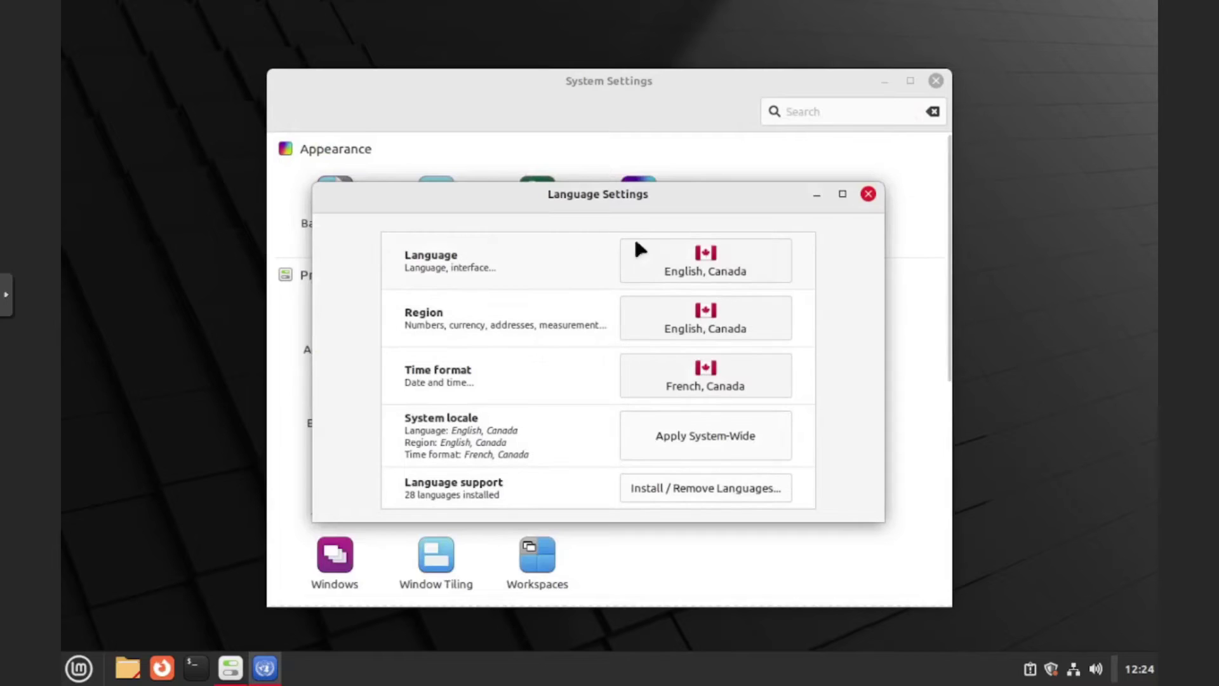
Step: Set both the interface language and the region to French, Canada
left_click(699, 268)
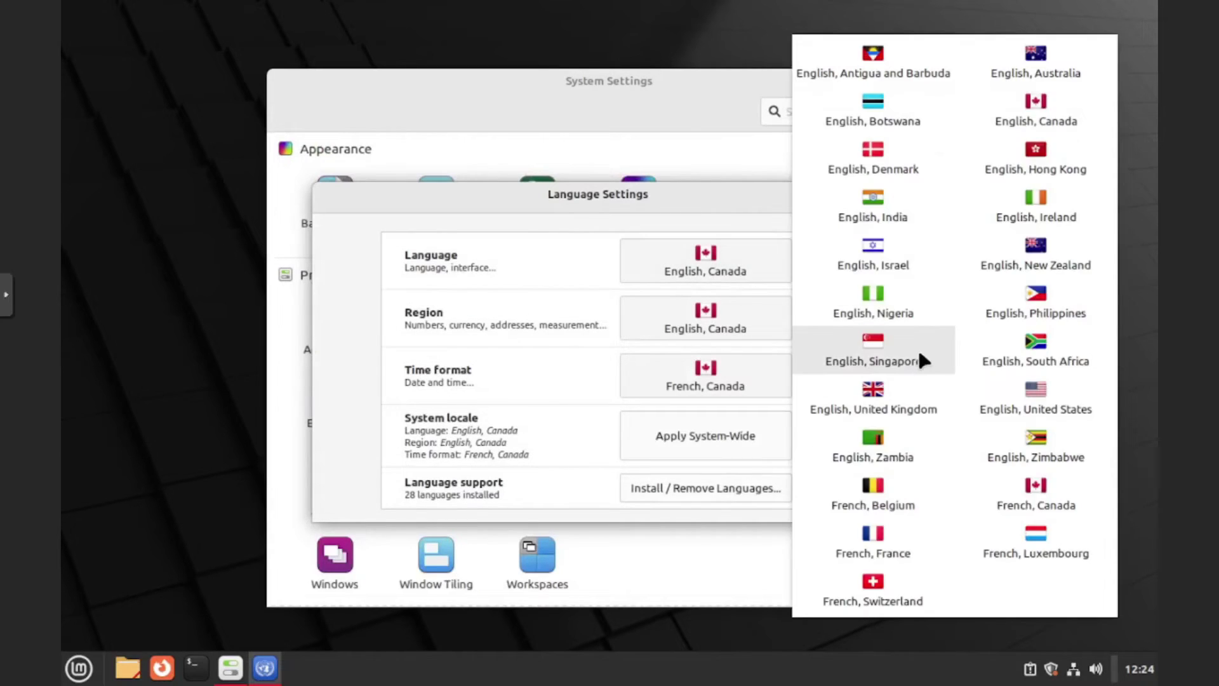
left_click(1035, 496)
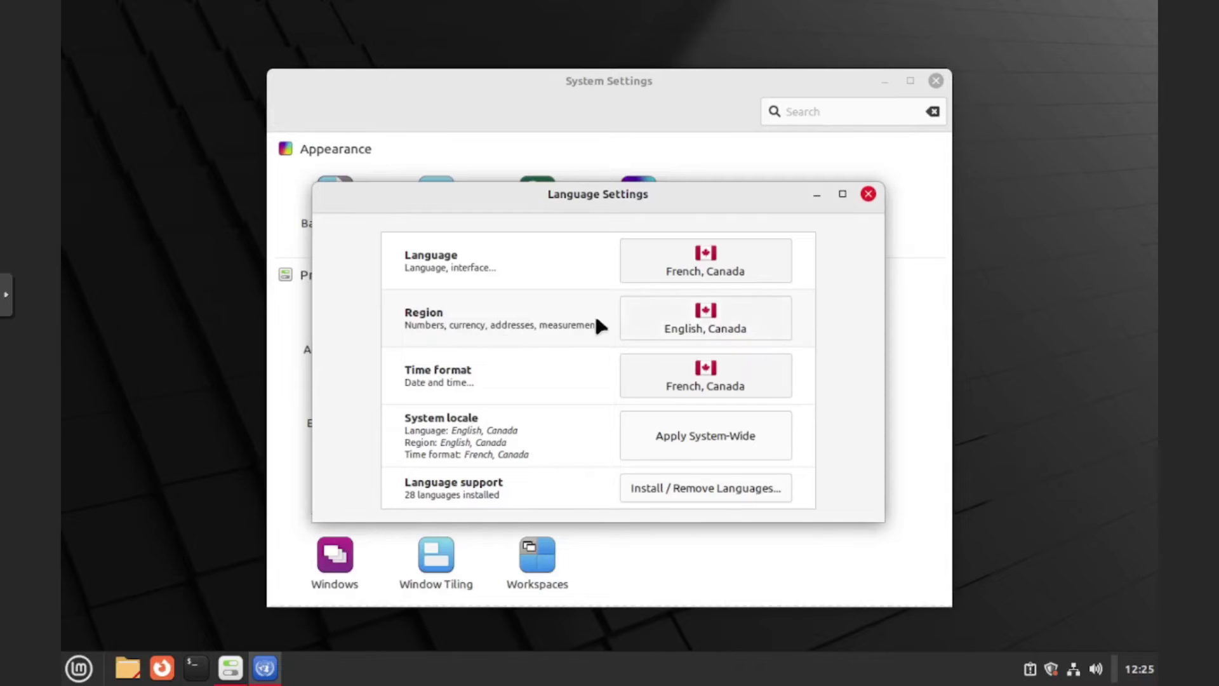
left_click(689, 313)
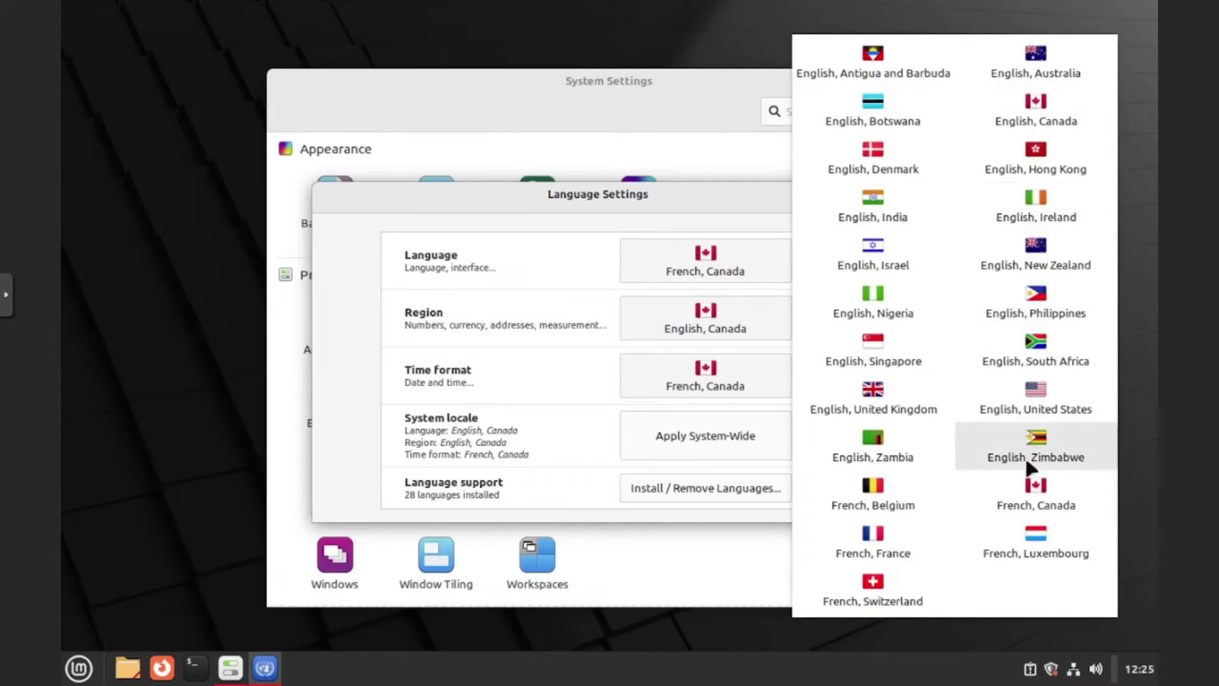
left_click(1035, 492)
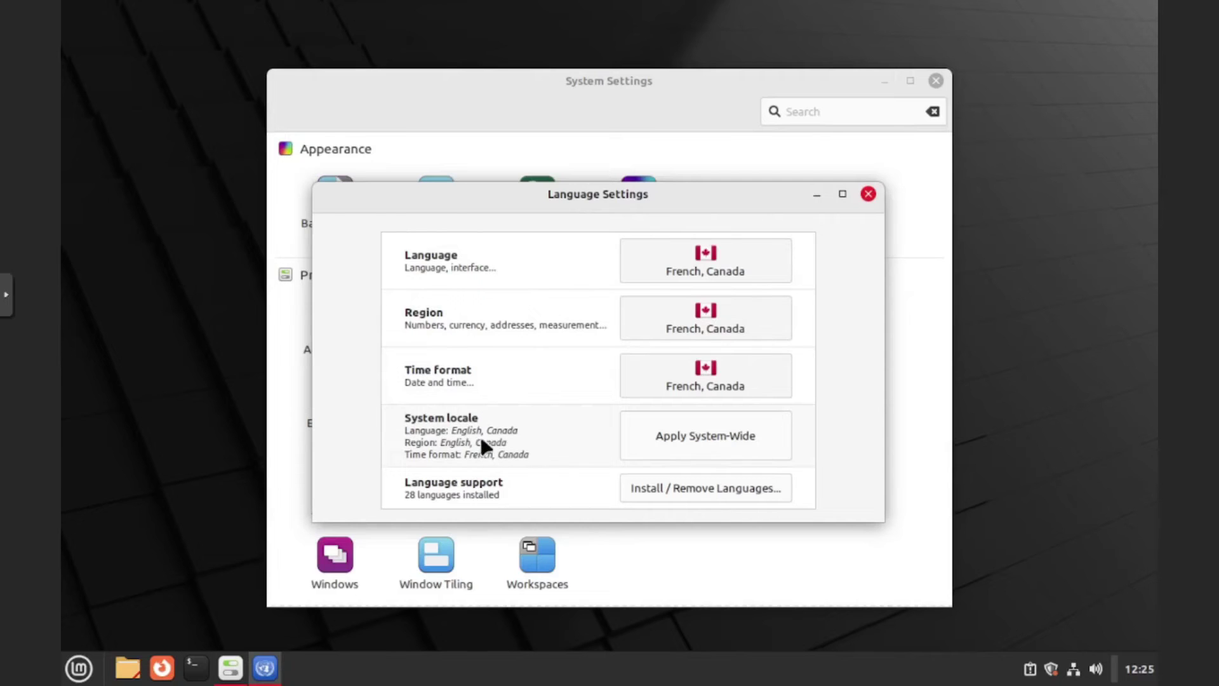
Step: Apply the language settings system-wide, authenticating with the account password, and close the settings windows
left_click(746, 431)
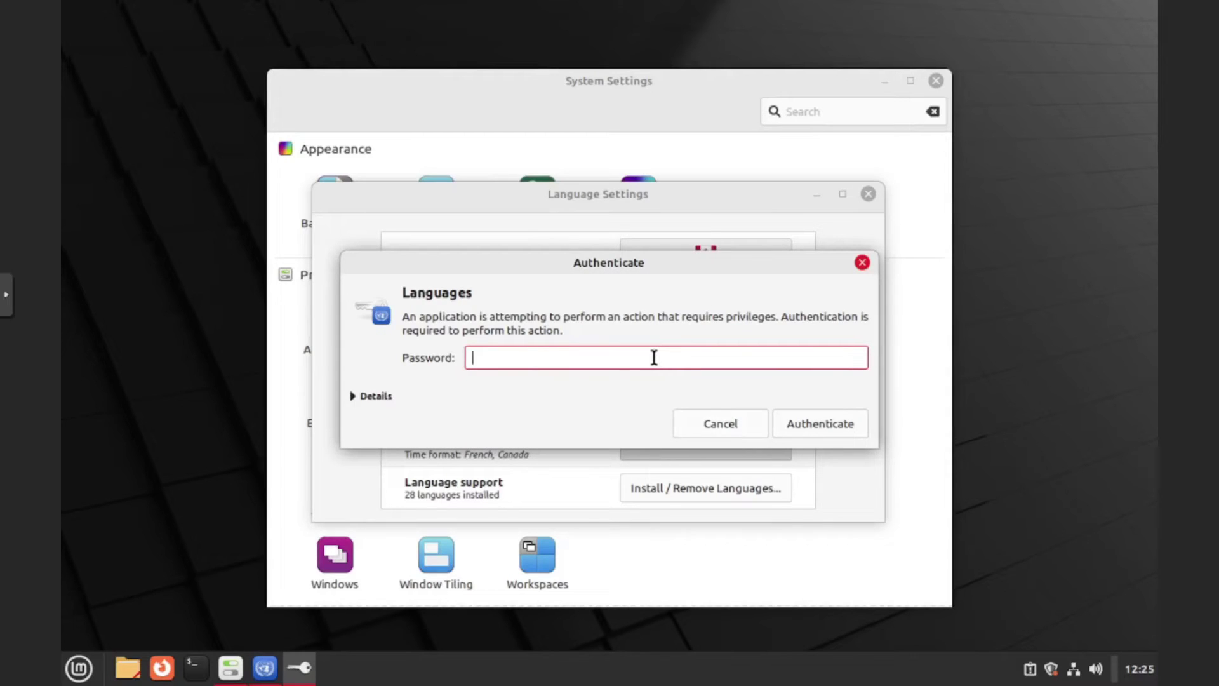
type("x")
key("Return")
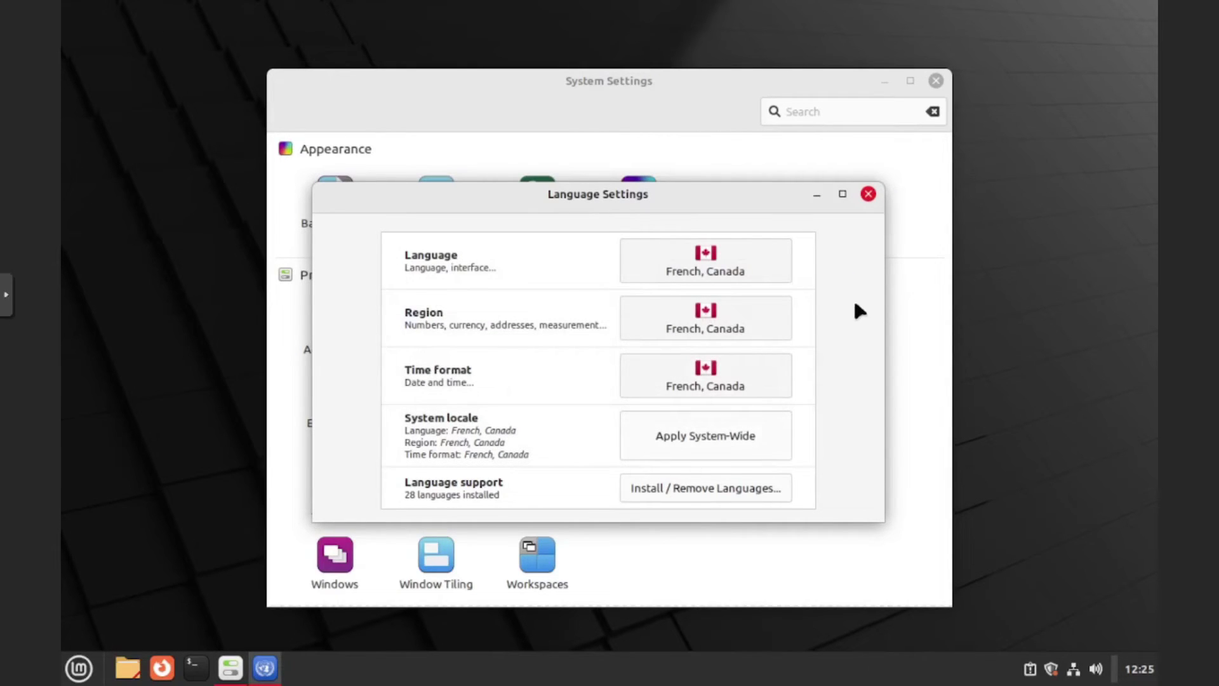
left_click(868, 194)
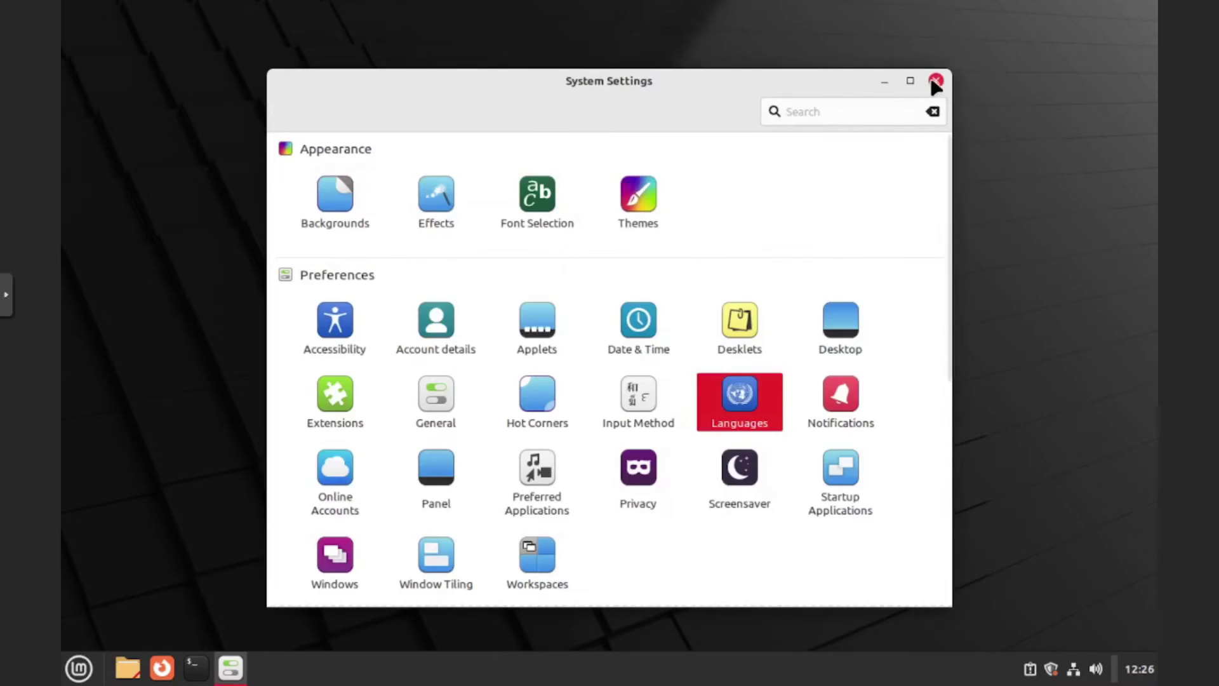
left_click(936, 81)
Step: Log out of the current desktop session
key("super")
mouse_move(226, 397)
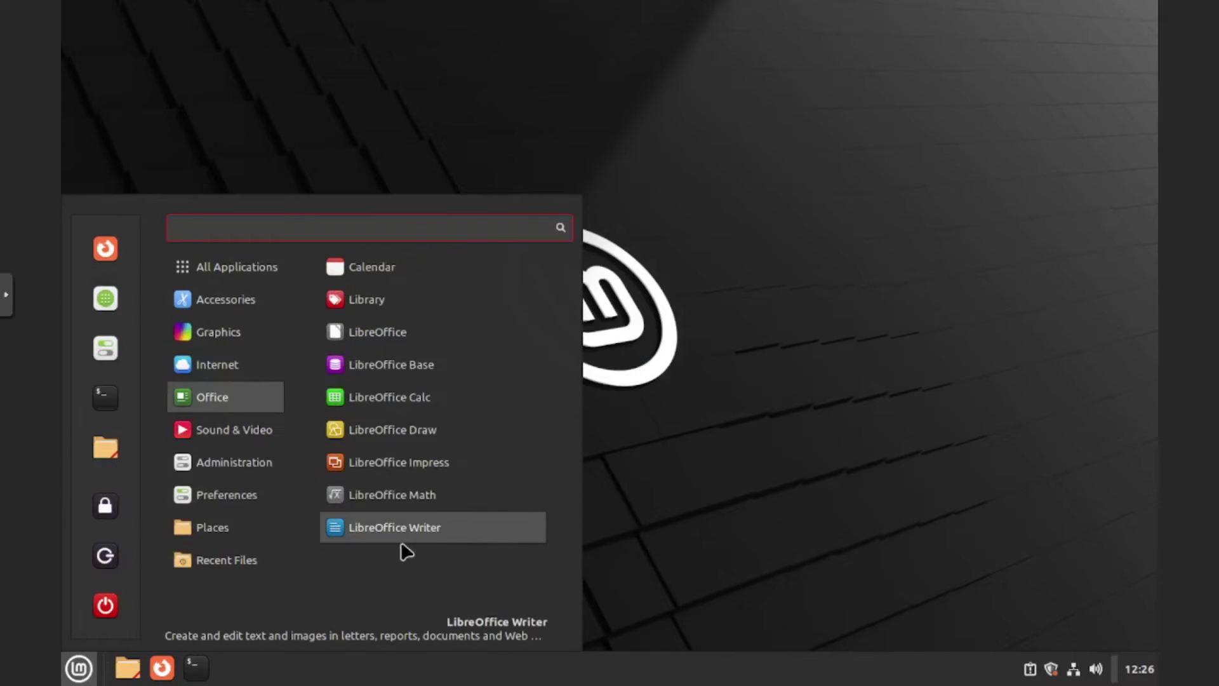
mouse_move(225, 560)
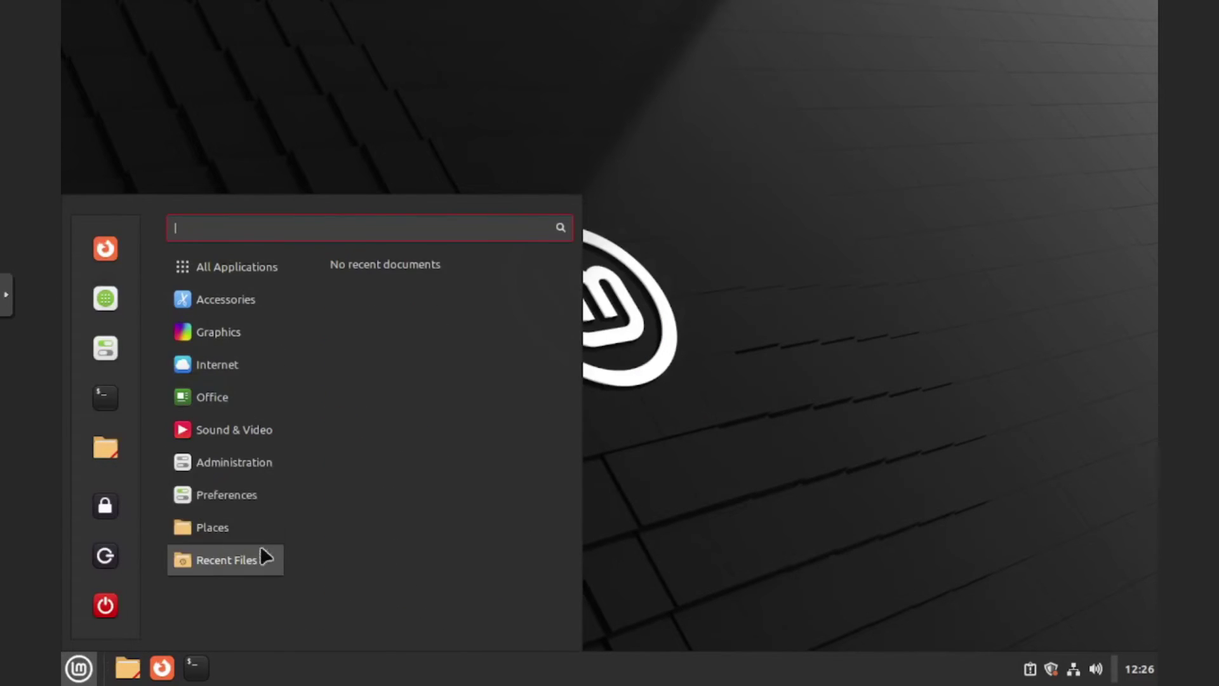
left_click(107, 557)
left_click(698, 380)
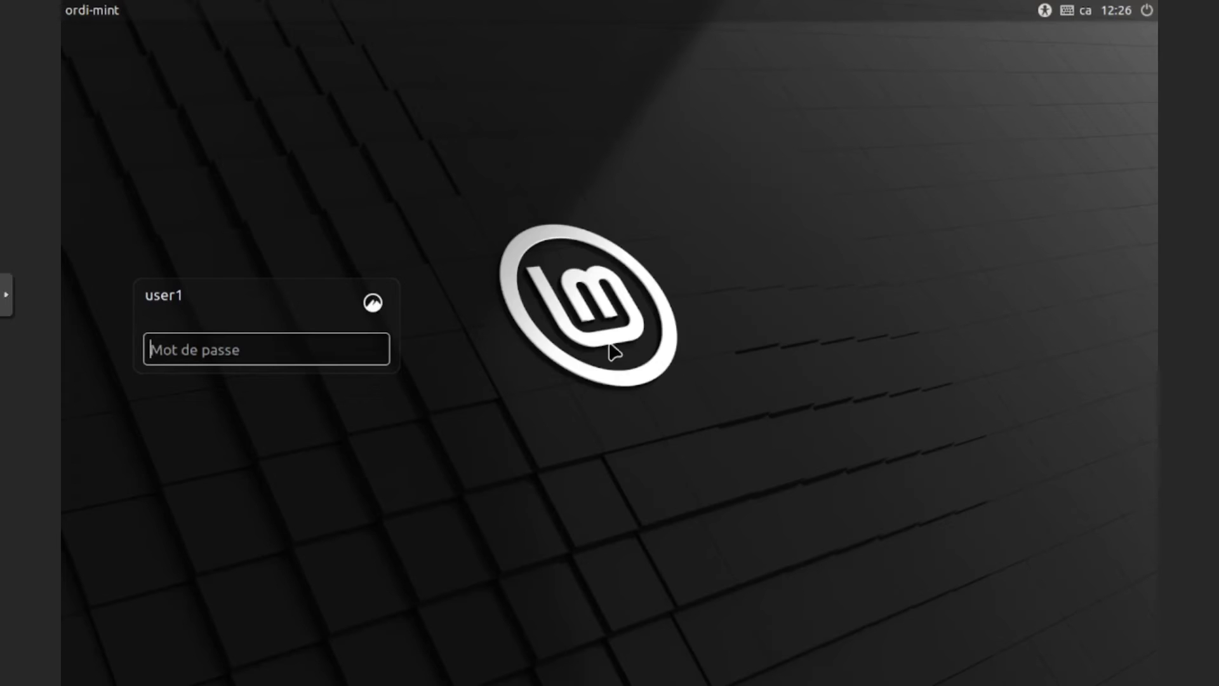
Step: Log back in with the account password and update the standard home folders to their French names
type("p")
key("Return")
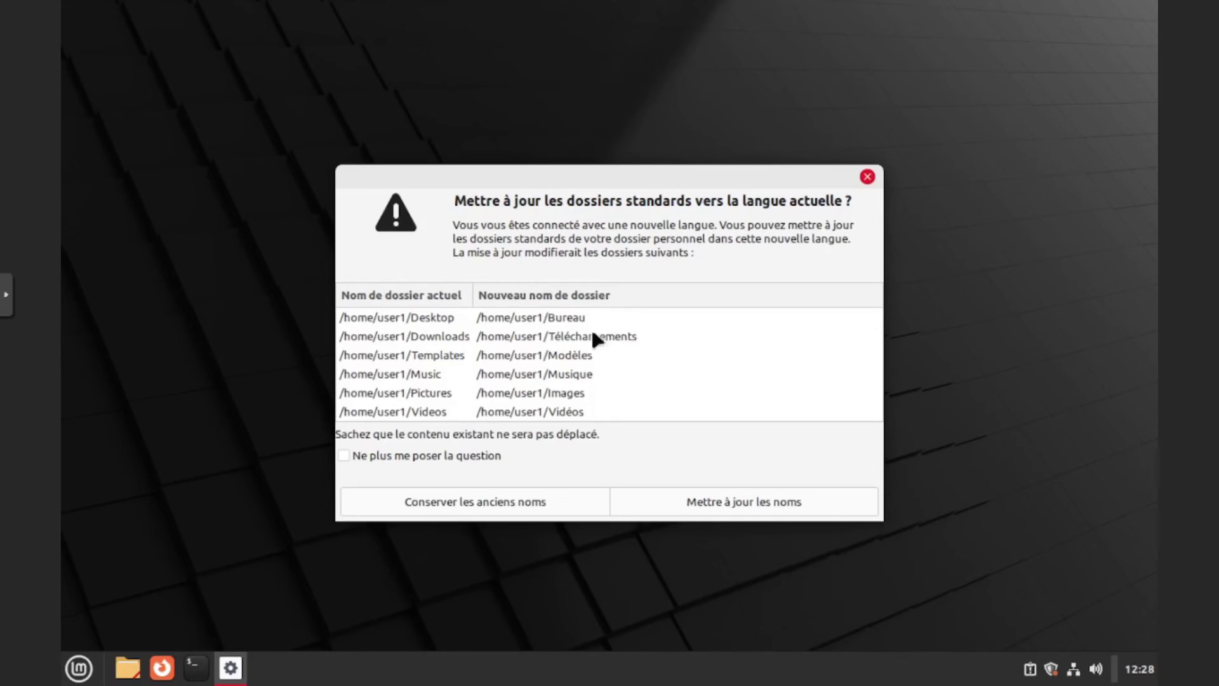
left_click(755, 506)
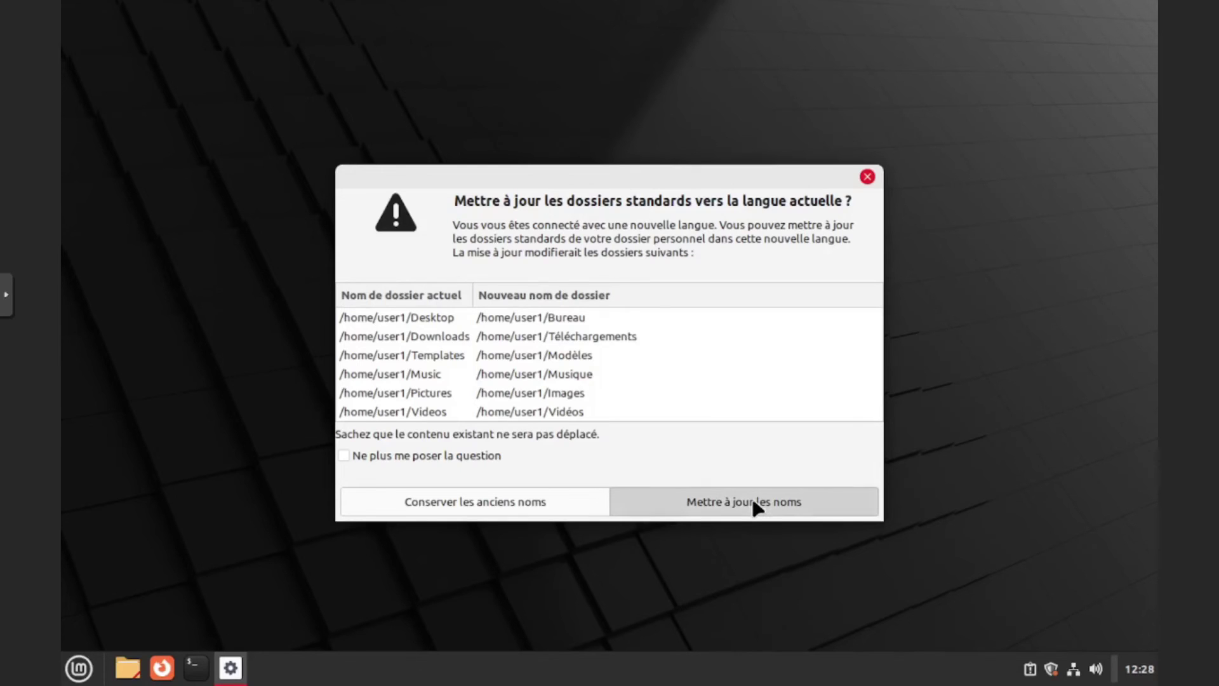
Step: Check the language of the application menu and the update manager, then close both
left_click(79, 668)
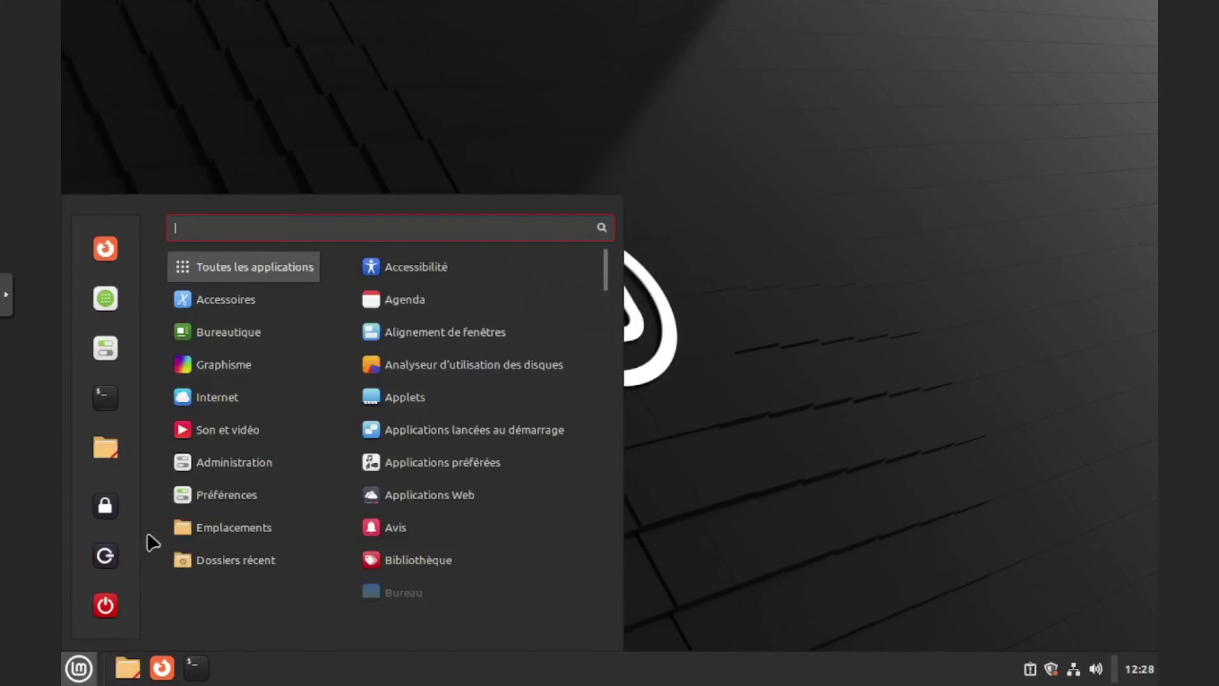
mouse_move(245, 470)
left_click(845, 395)
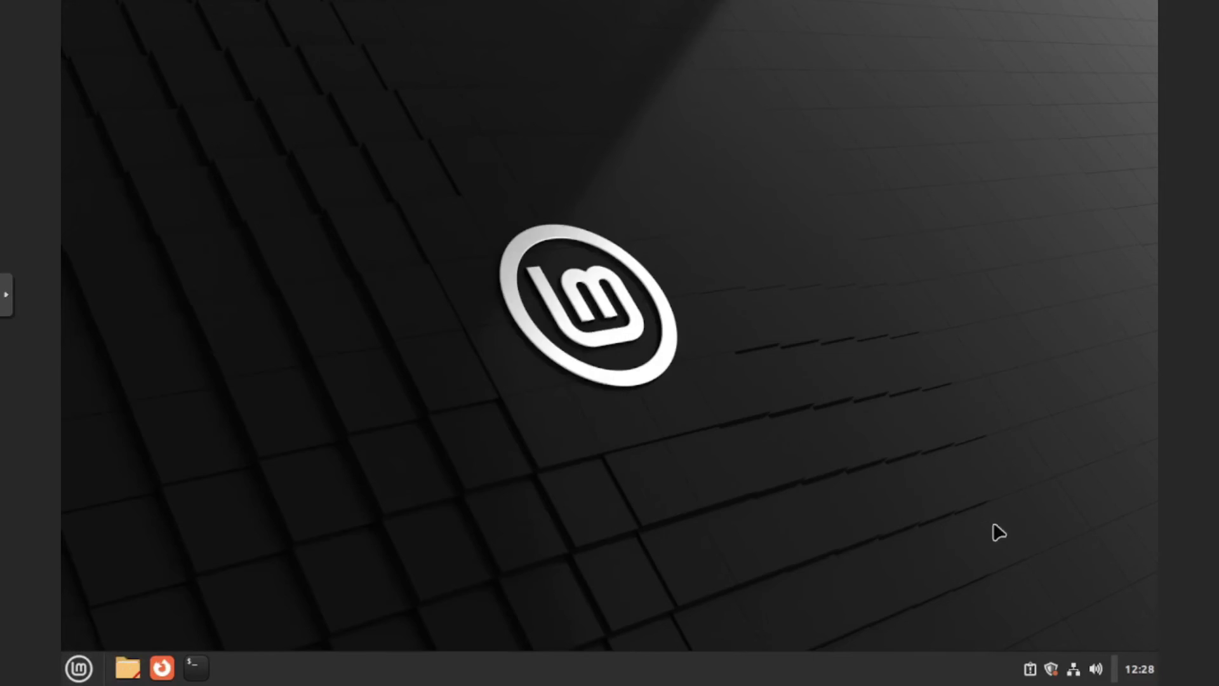
left_click(1052, 669)
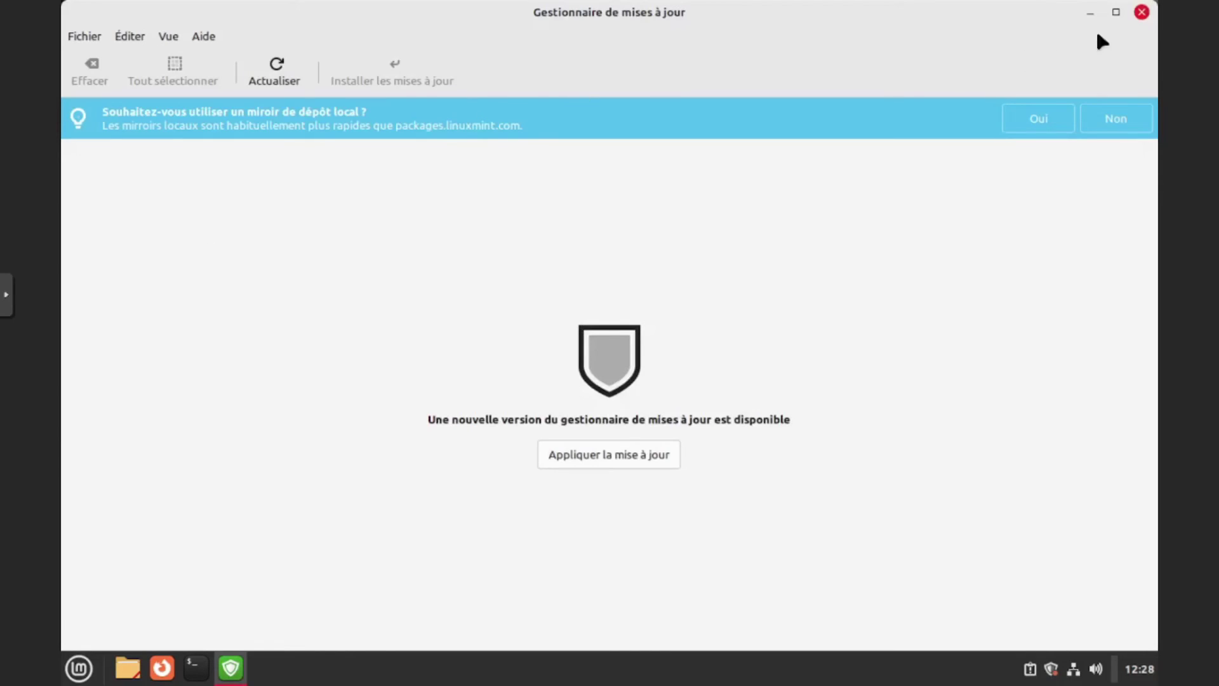
left_click(1142, 12)
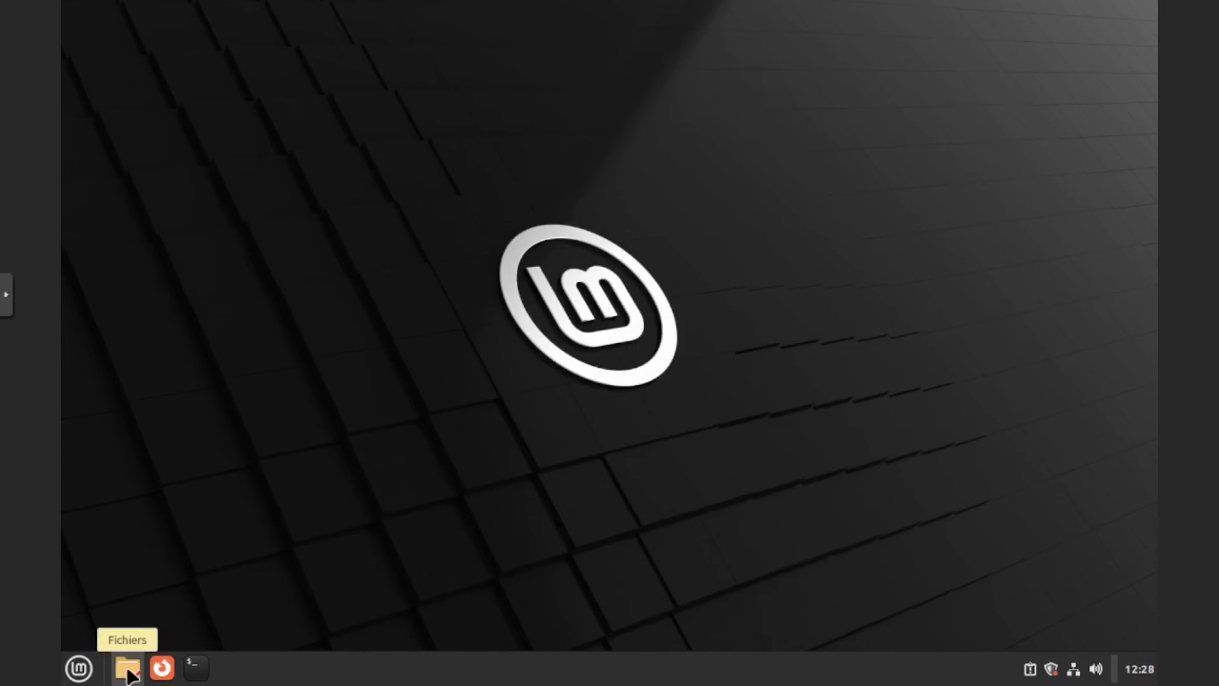
Step: Open the home folder in the file manager and inspect the contents of the Downloads and Téléchargements folders
left_click(128, 668)
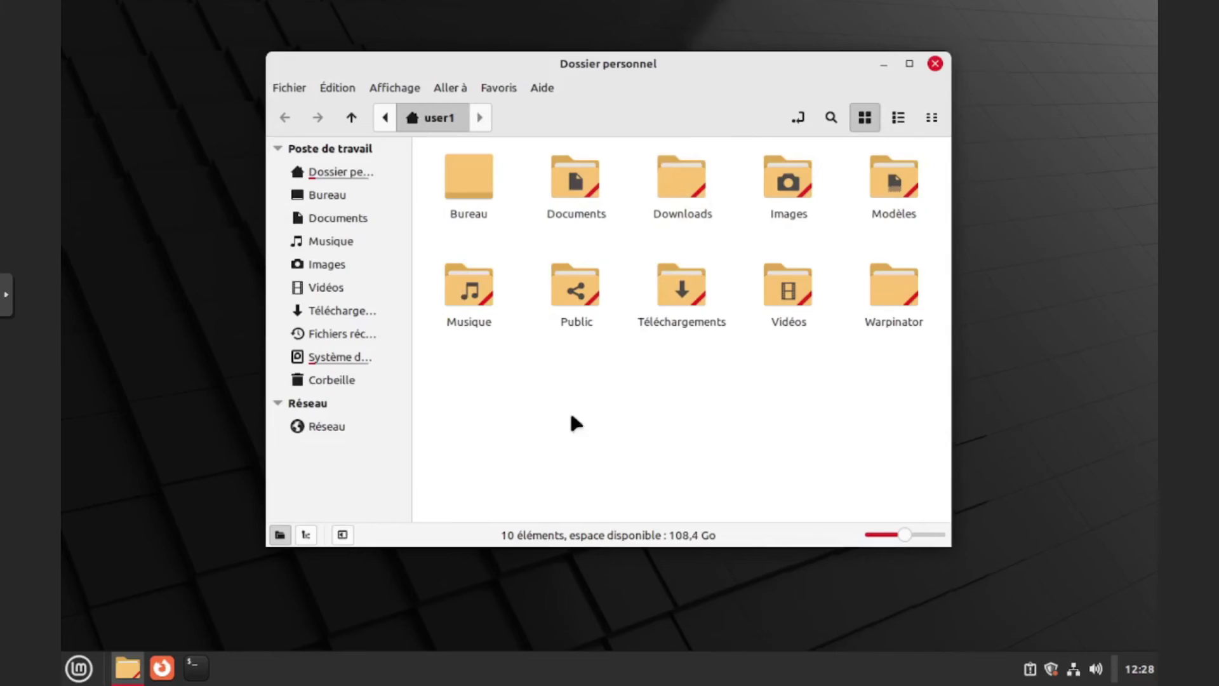
double_click(681, 183)
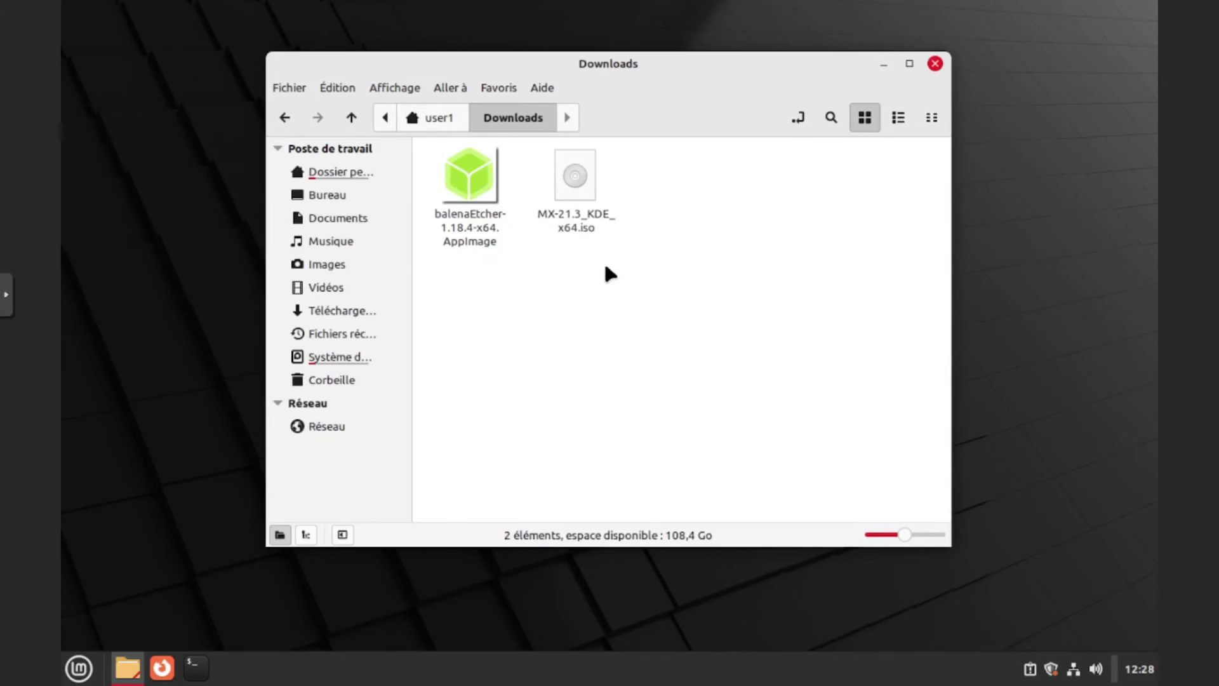
left_click(438, 117)
double_click(674, 290)
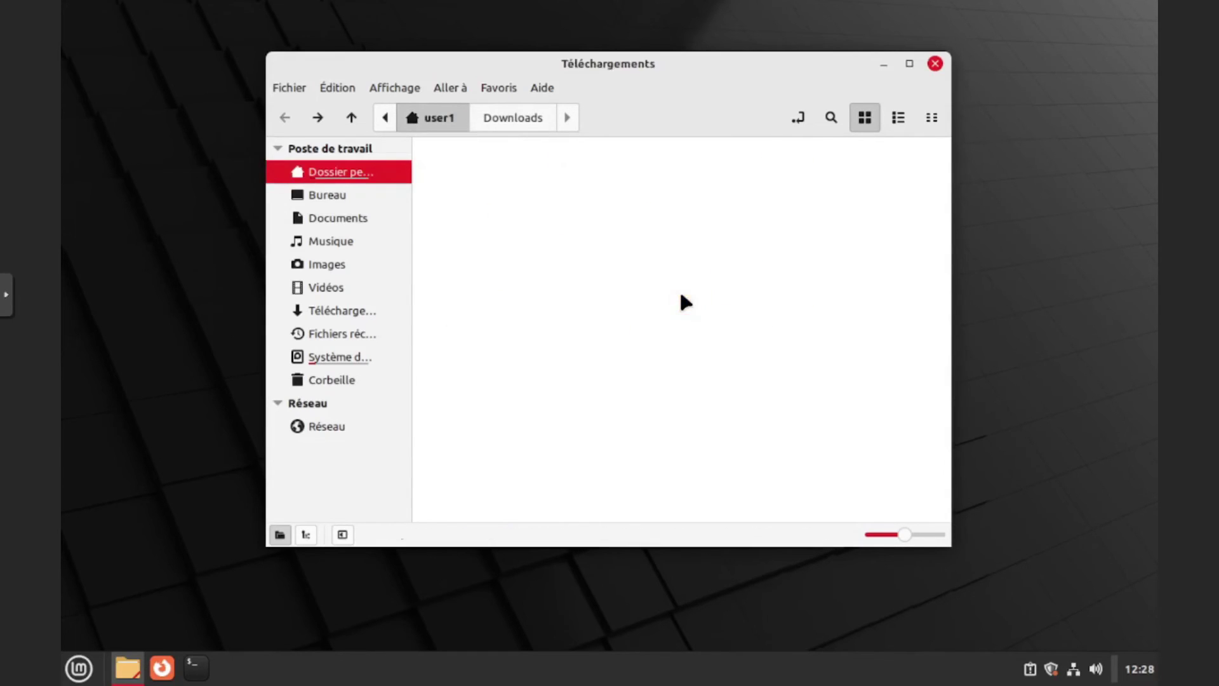
Step: Move balenaEtcher-1.18.4-x64.AppImage and MX-21.3_KDE_x64.iso from the Downloads folder to the Téléchargements folder
left_click(438, 118)
double_click(678, 183)
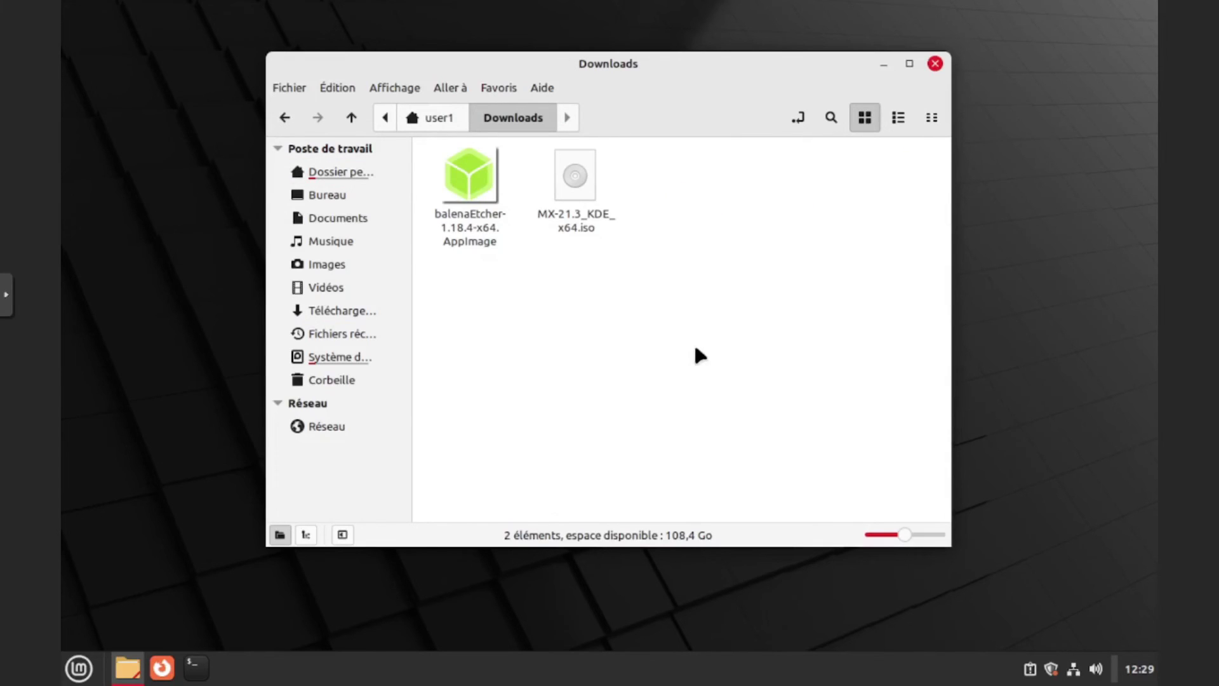
left_click_drag(634, 288, 454, 185)
right_click(461, 170)
left_click(507, 216)
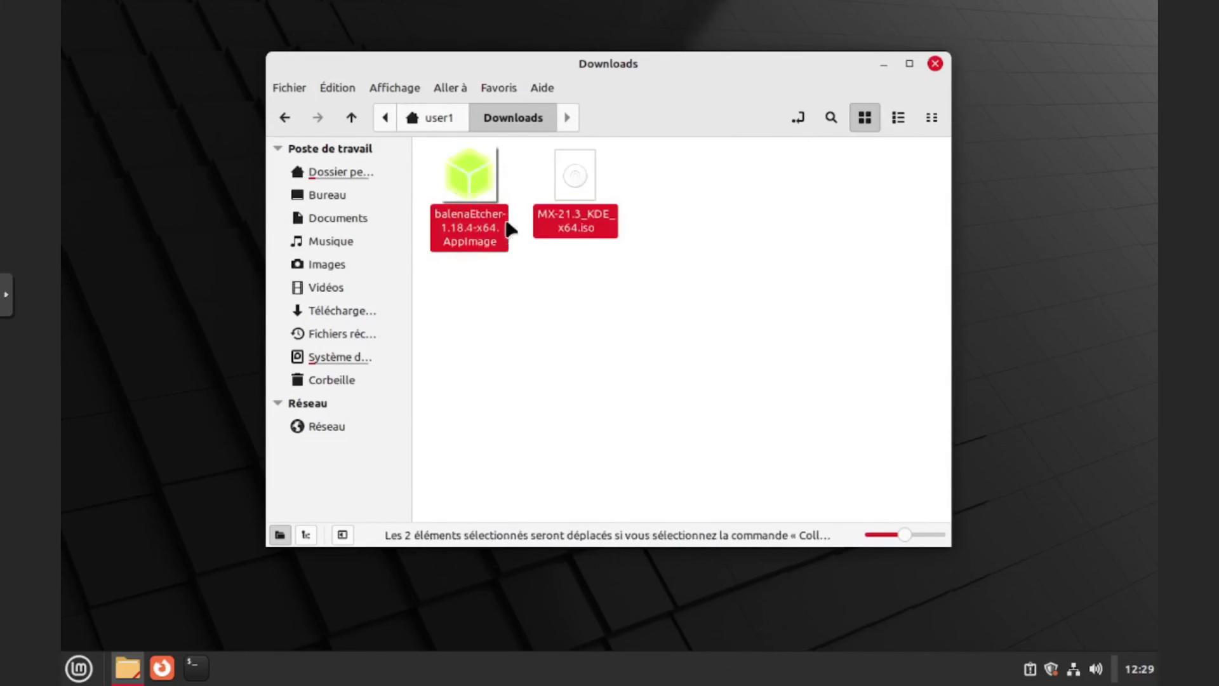
left_click(451, 120)
double_click(677, 318)
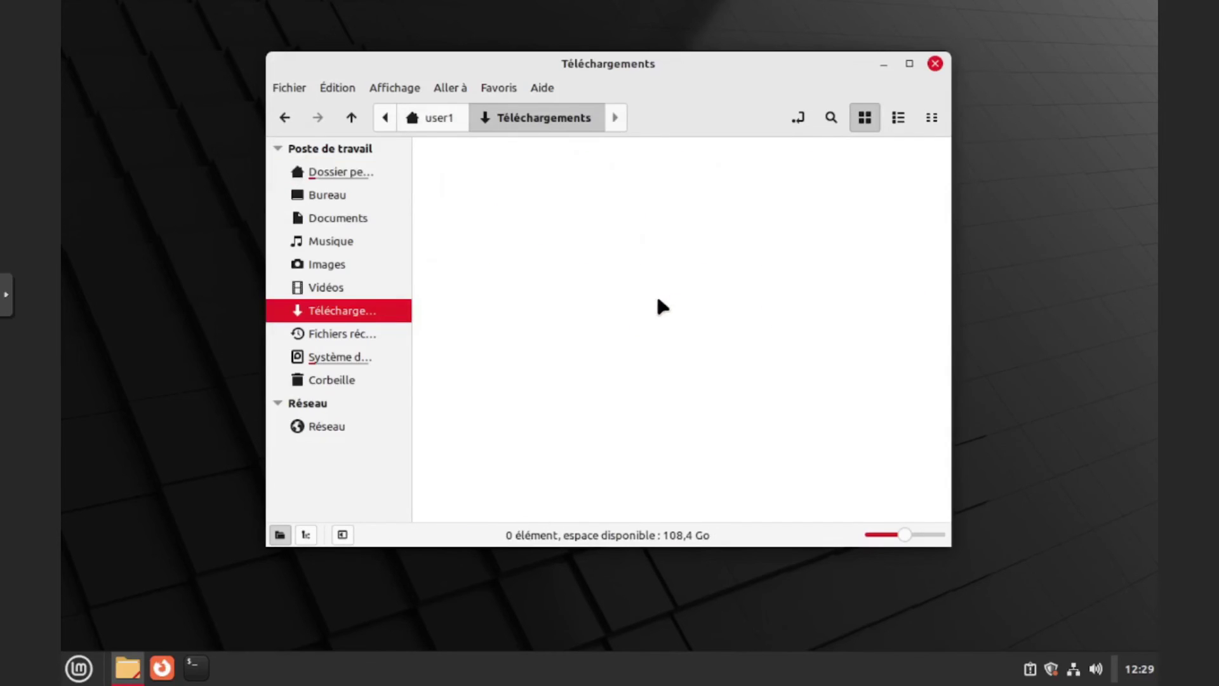
right_click(658, 305)
left_click(715, 477)
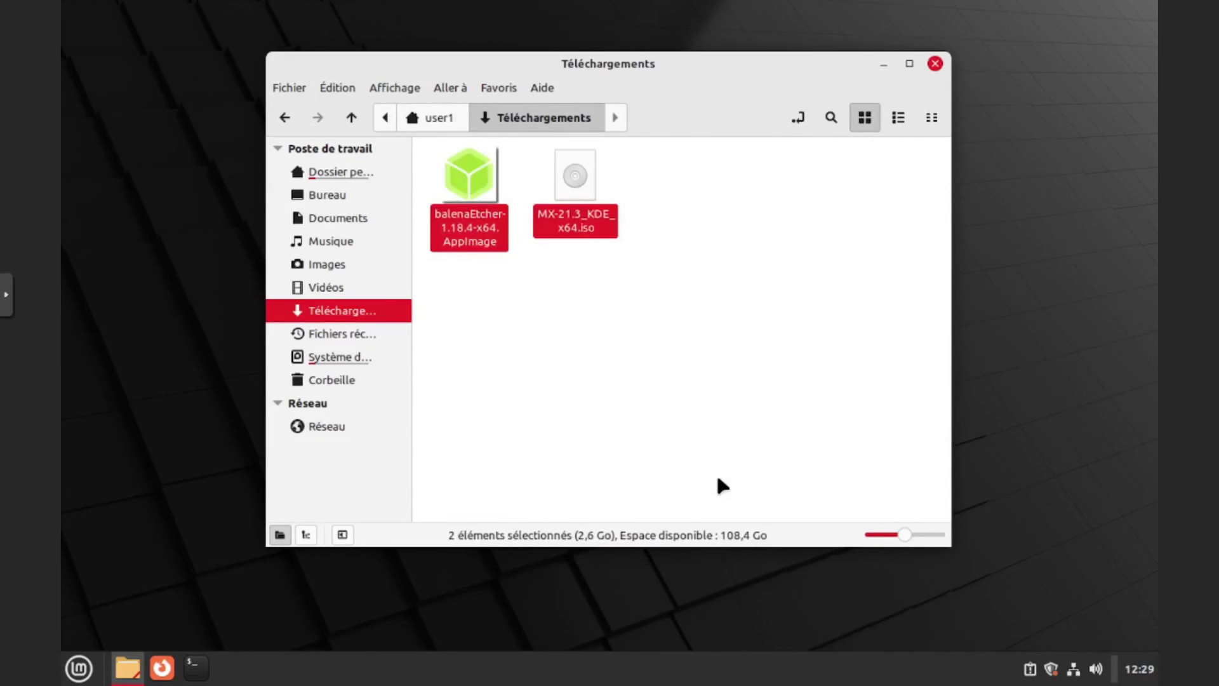
Step: Move the old Downloads folder to the trash and open the Téléchargements folder to check its files
left_click(431, 121)
left_click(677, 184)
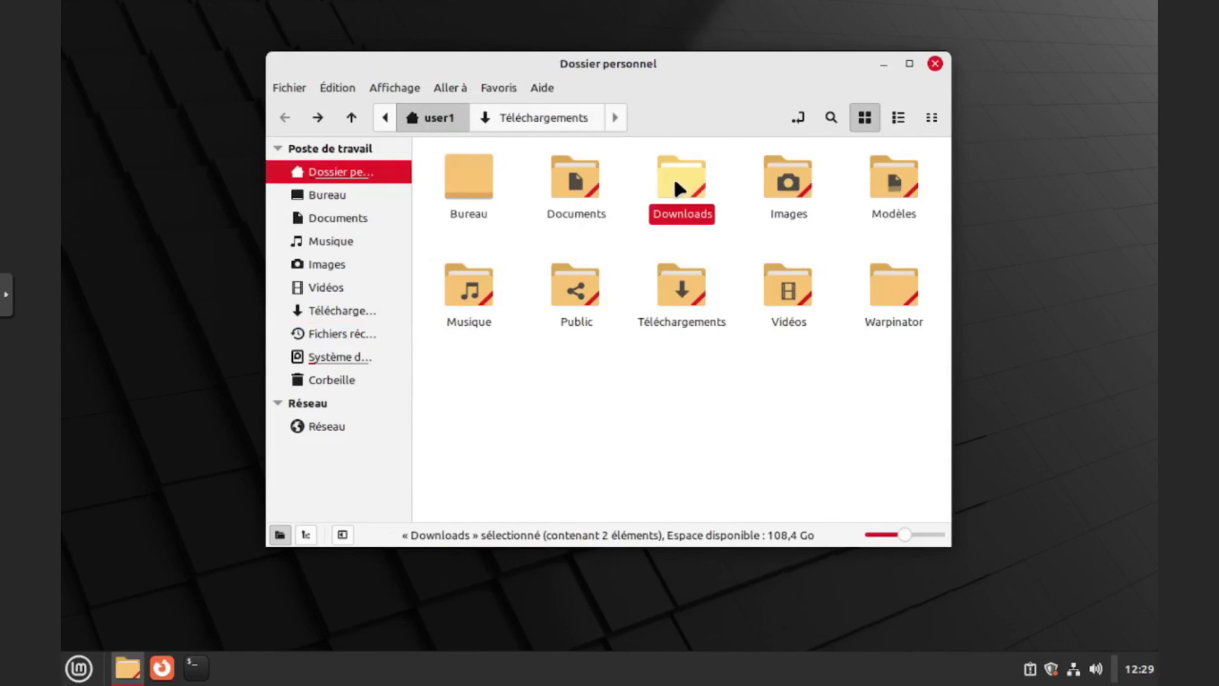
right_click(680, 189)
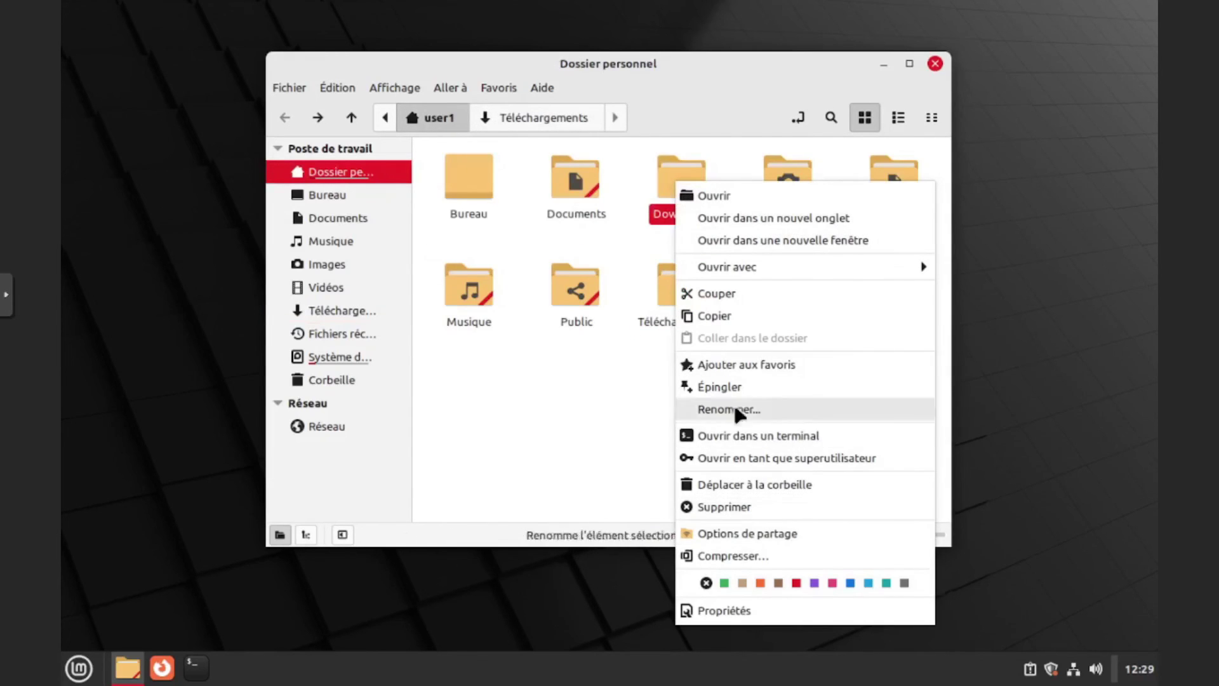
left_click(739, 484)
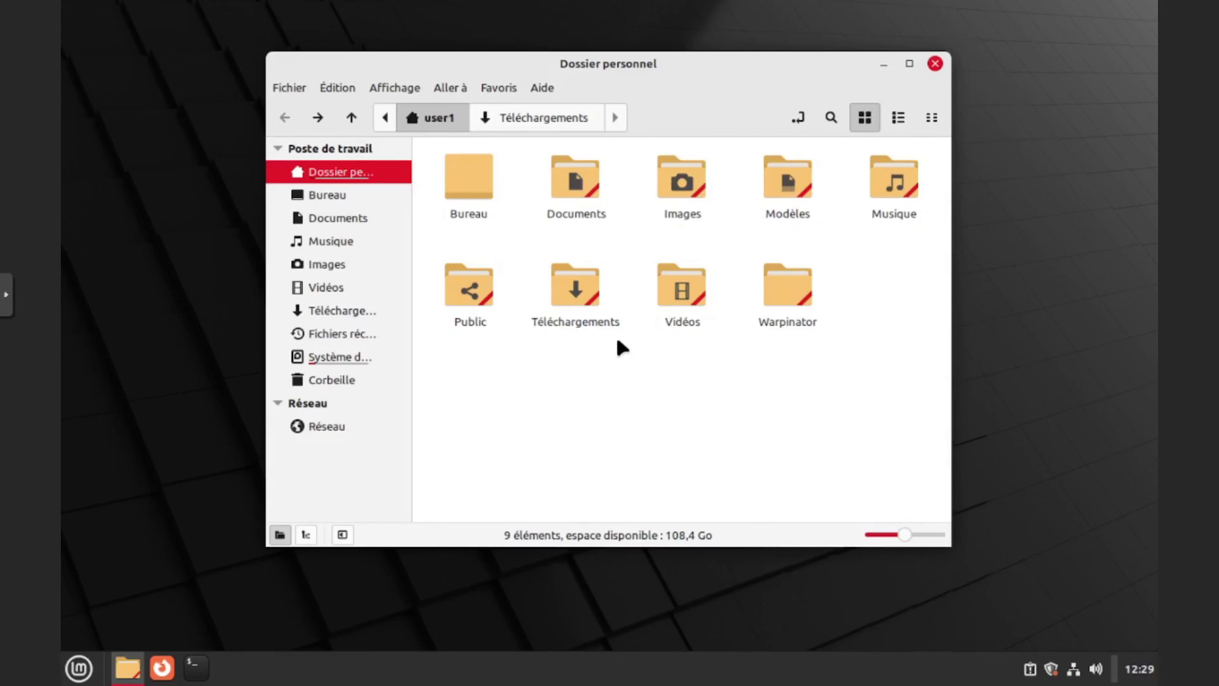
double_click(579, 298)
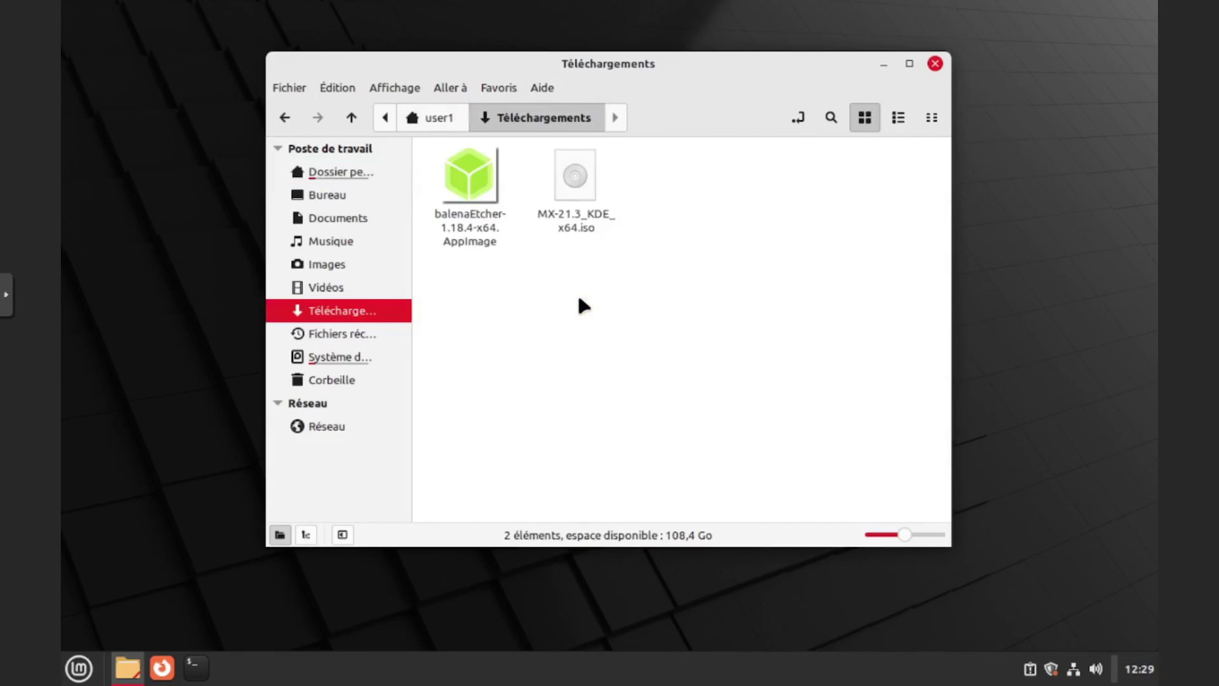